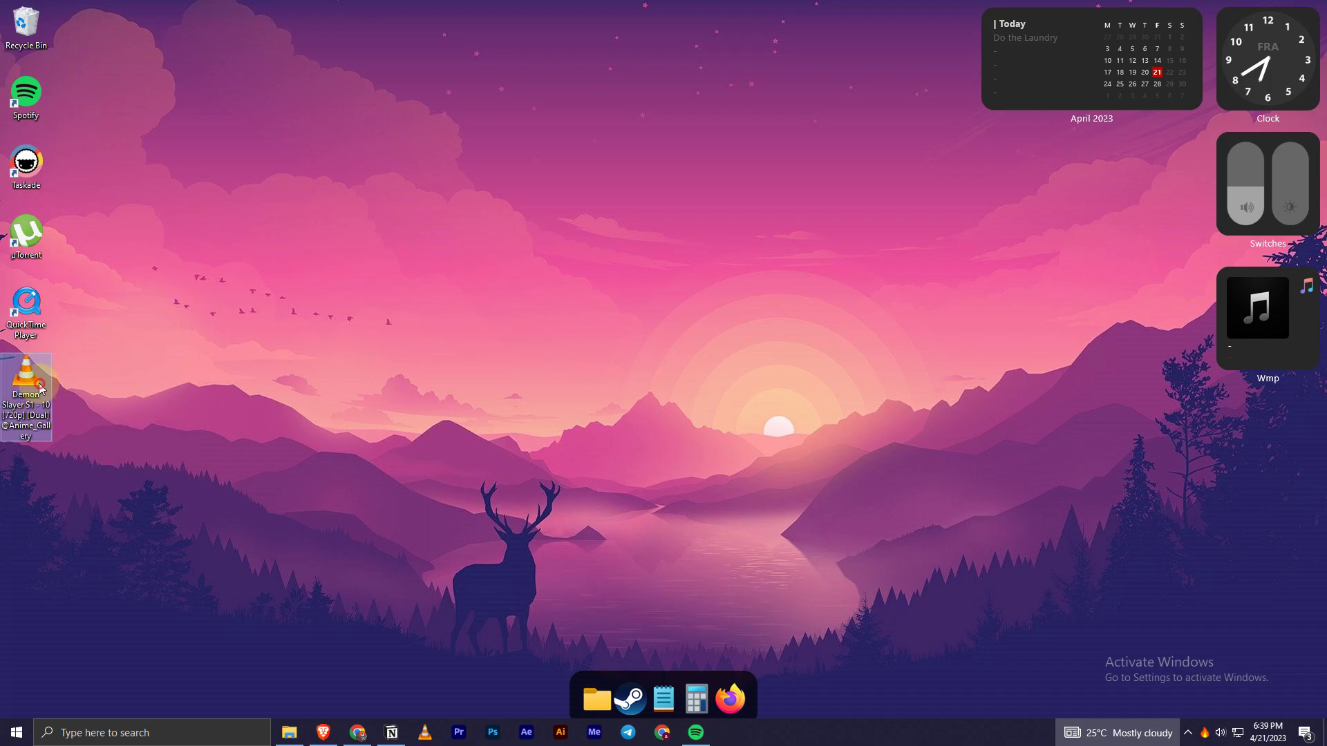
Move the Demon Slayer MKV file from the left icon column onto the open wallpaper
click(27, 388)
click(38, 487)
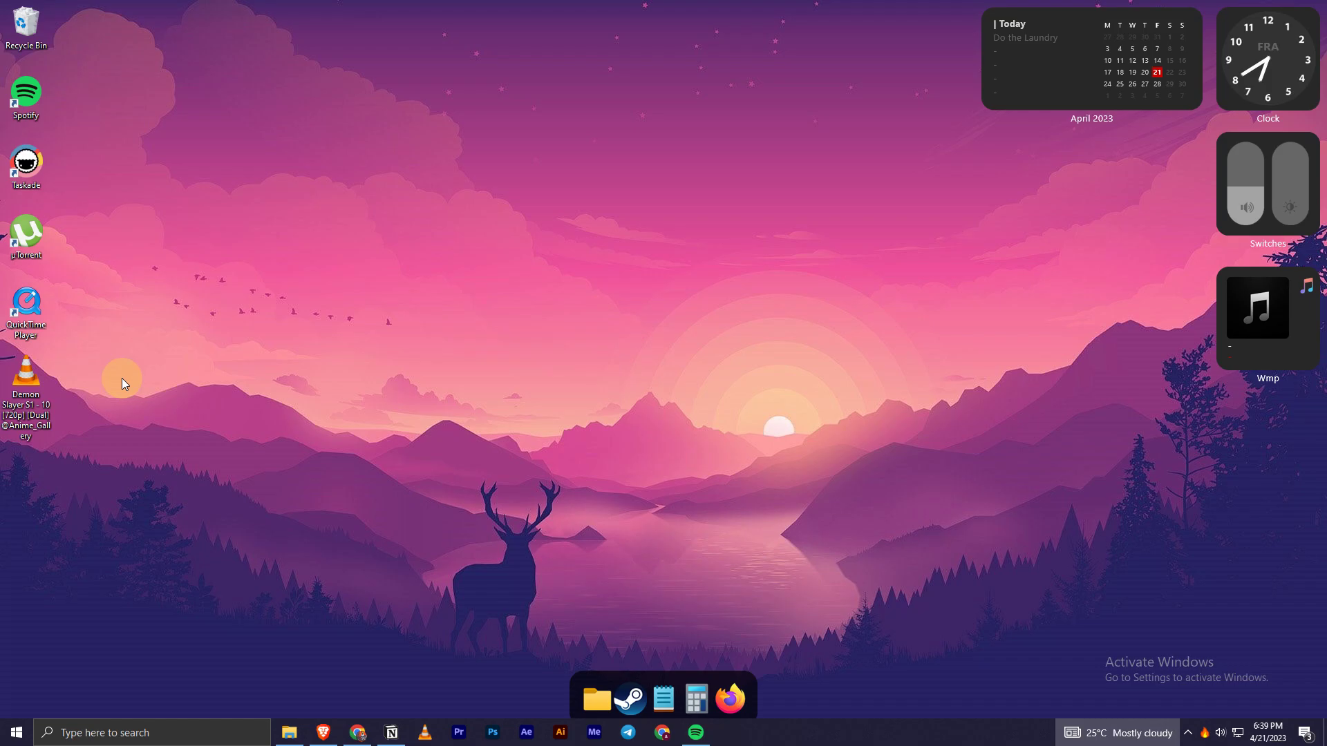
drag(26, 378, 288, 311)
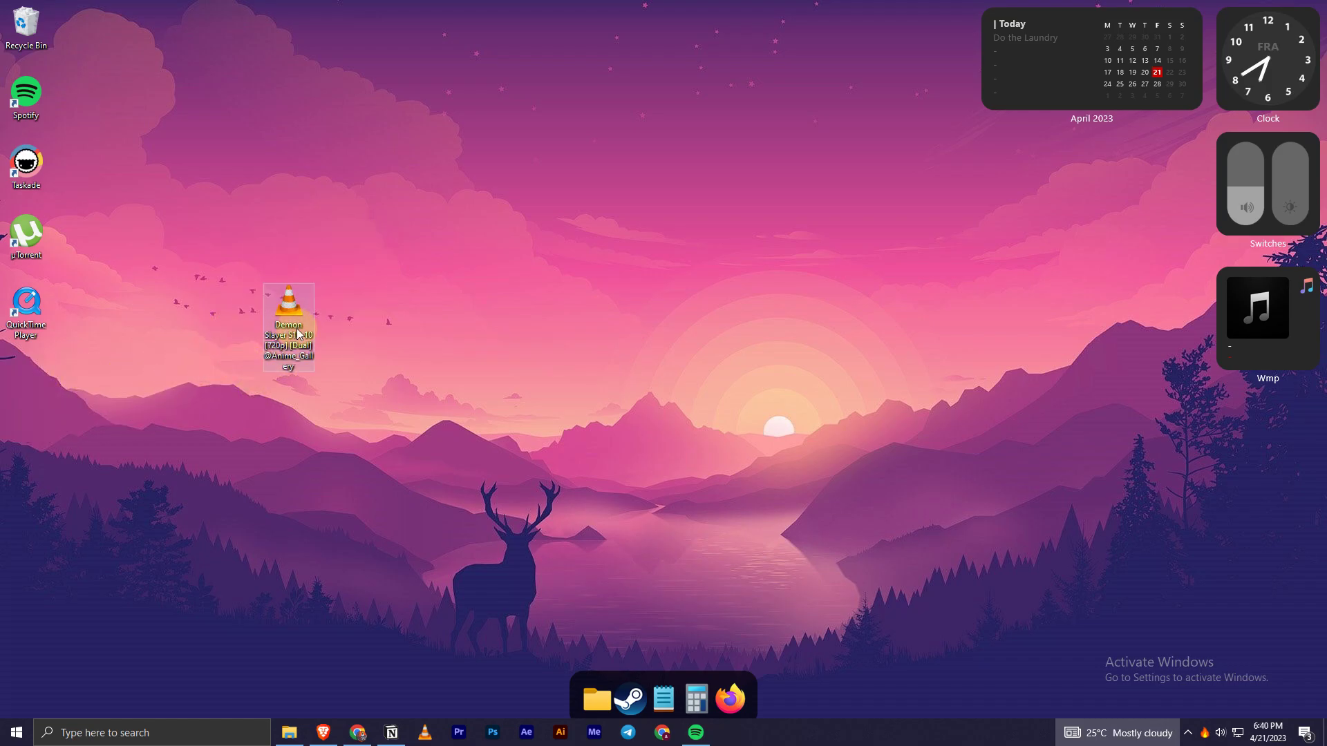
click(440, 469)
Open the Demon Slayer episode in VLC, seek to about 03:41, and pause at 03:42
double_click(310, 333)
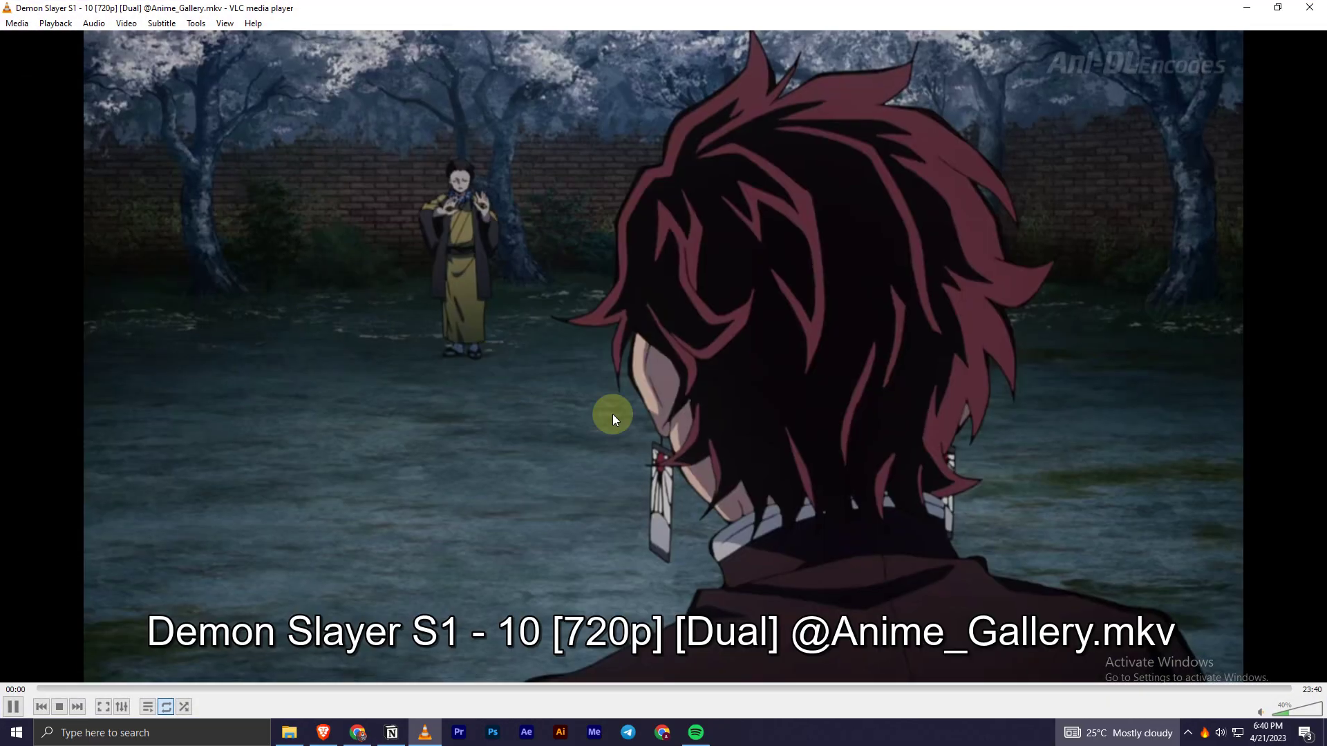
key(space)
click(230, 689)
key(space)
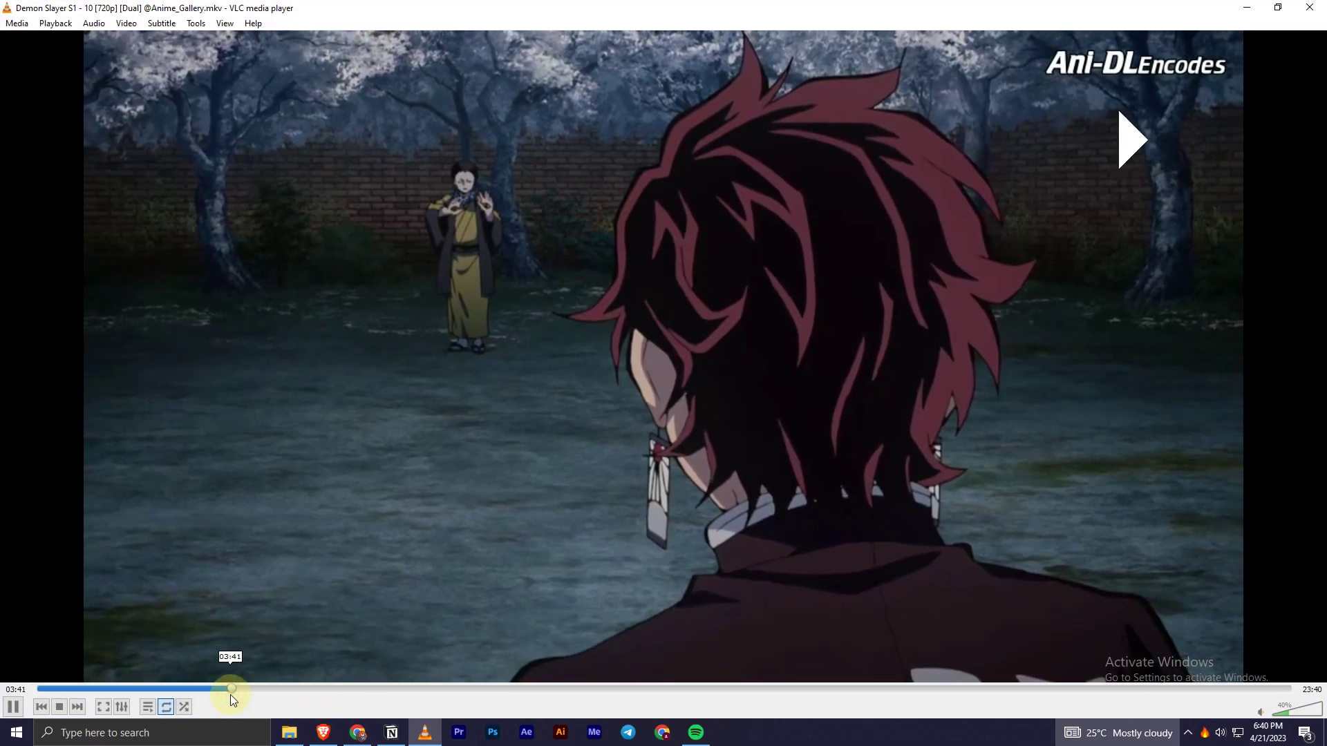
key(space)
key(space)
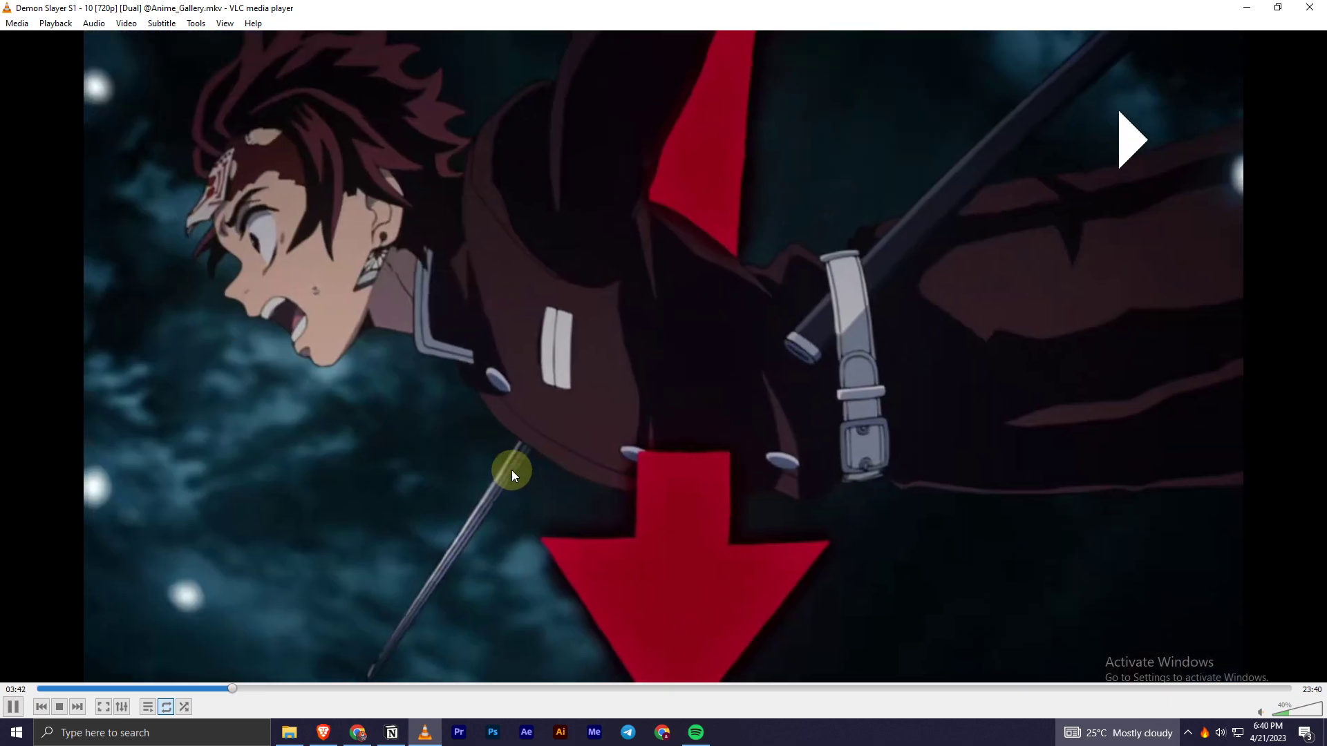
key(space)
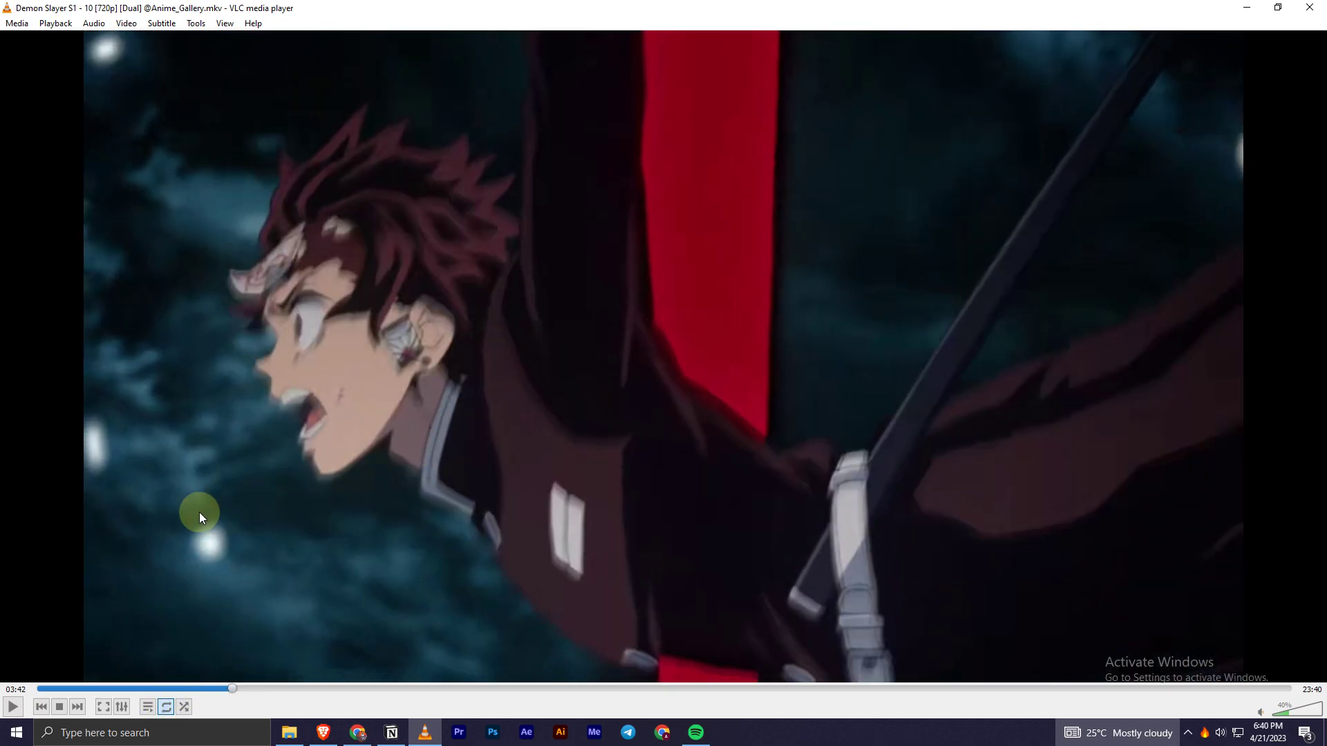
Choose the Japanese audio track instead of English from the video's right-click menu
right_click(342, 389)
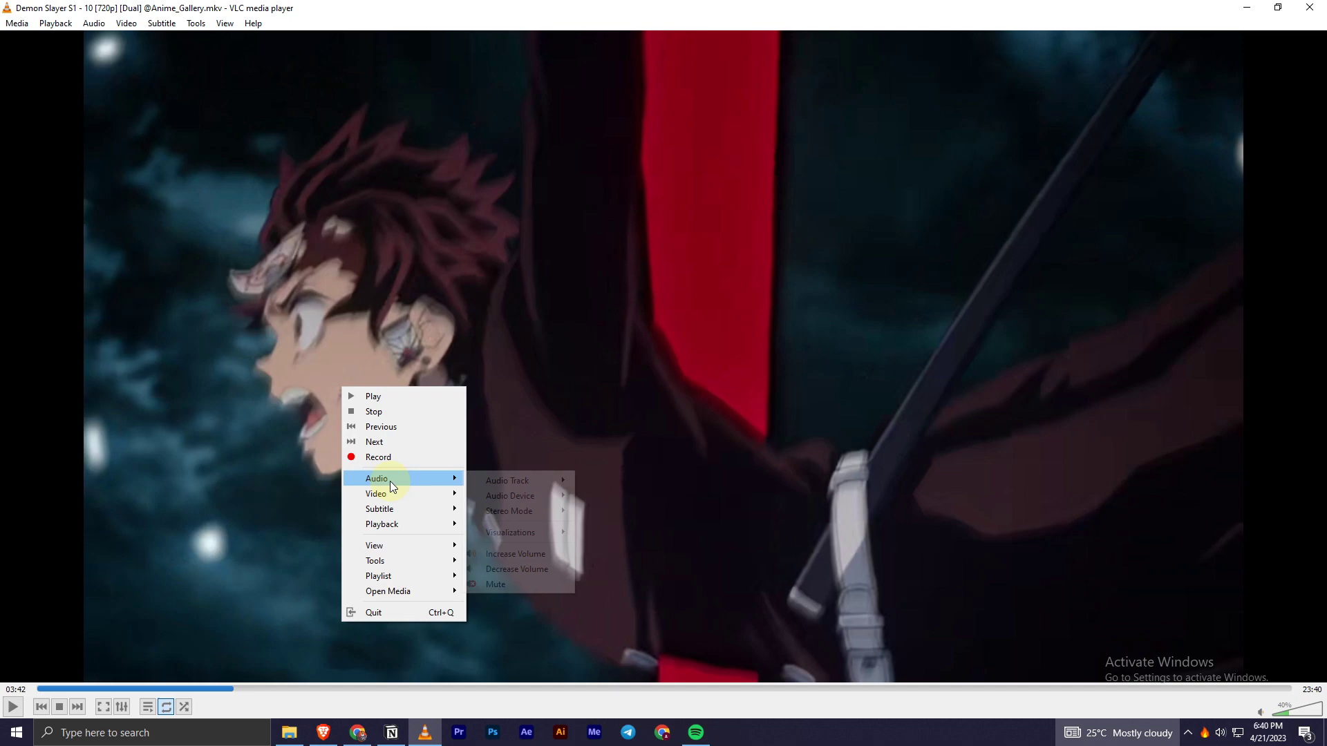
mouse_move(404, 477)
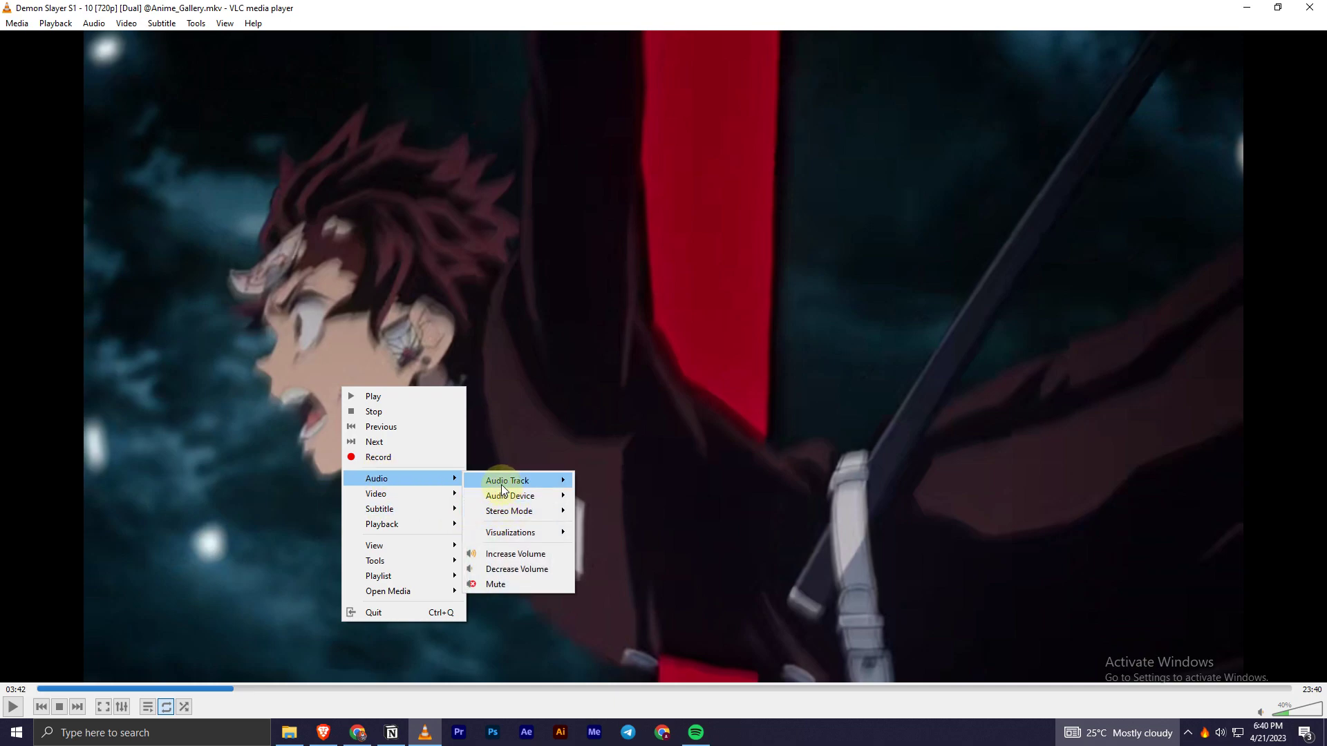
mouse_move(508, 480)
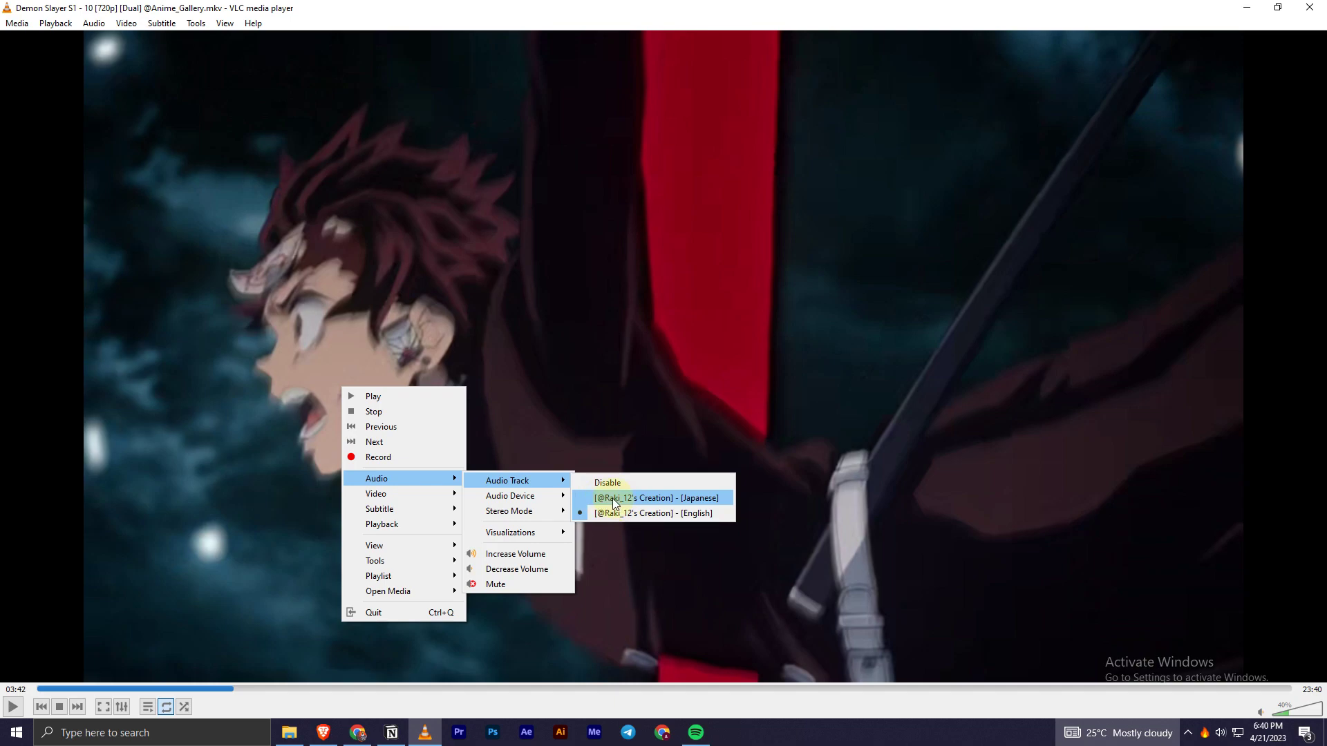
click(613, 502)
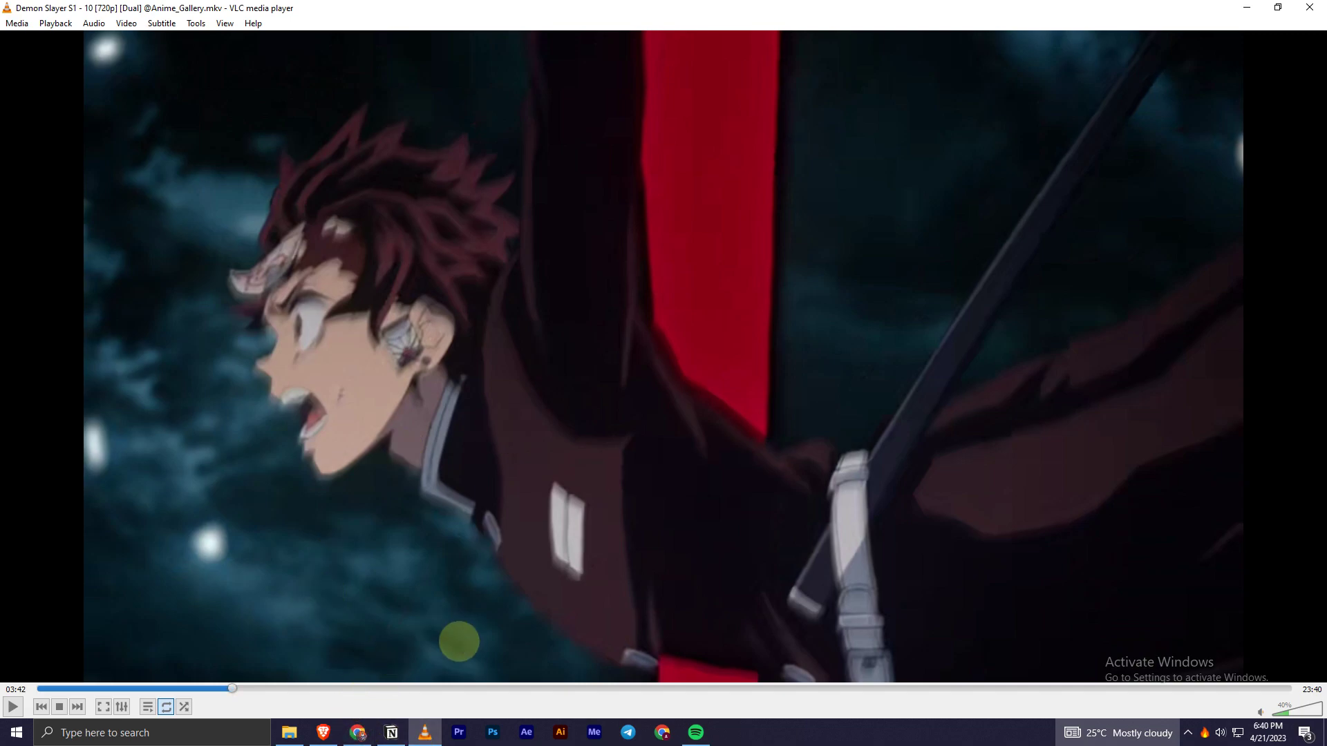
Press B four times to alternate the audio track between English and Japanese
key(b)
key(b)
key(b)
key(b)
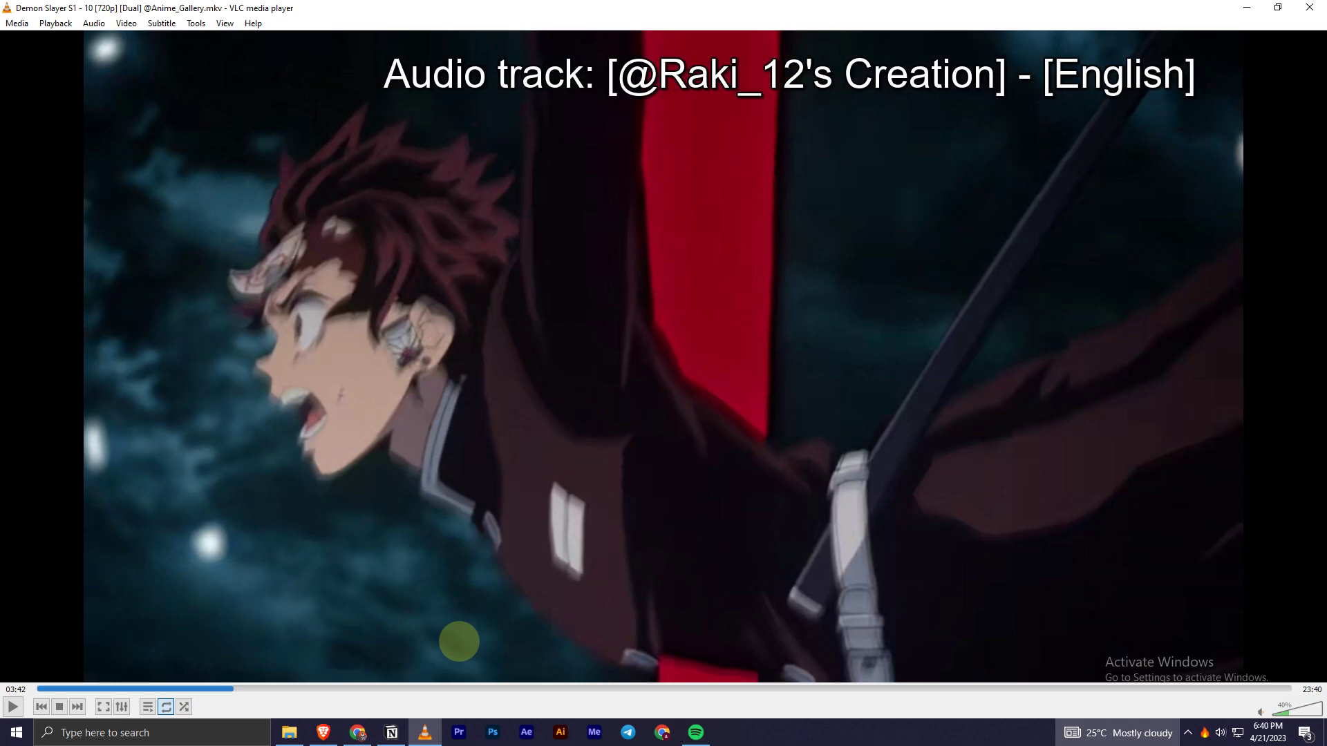
key(b)
key(b)
key(b)
key(b)
key(b)
key(b)
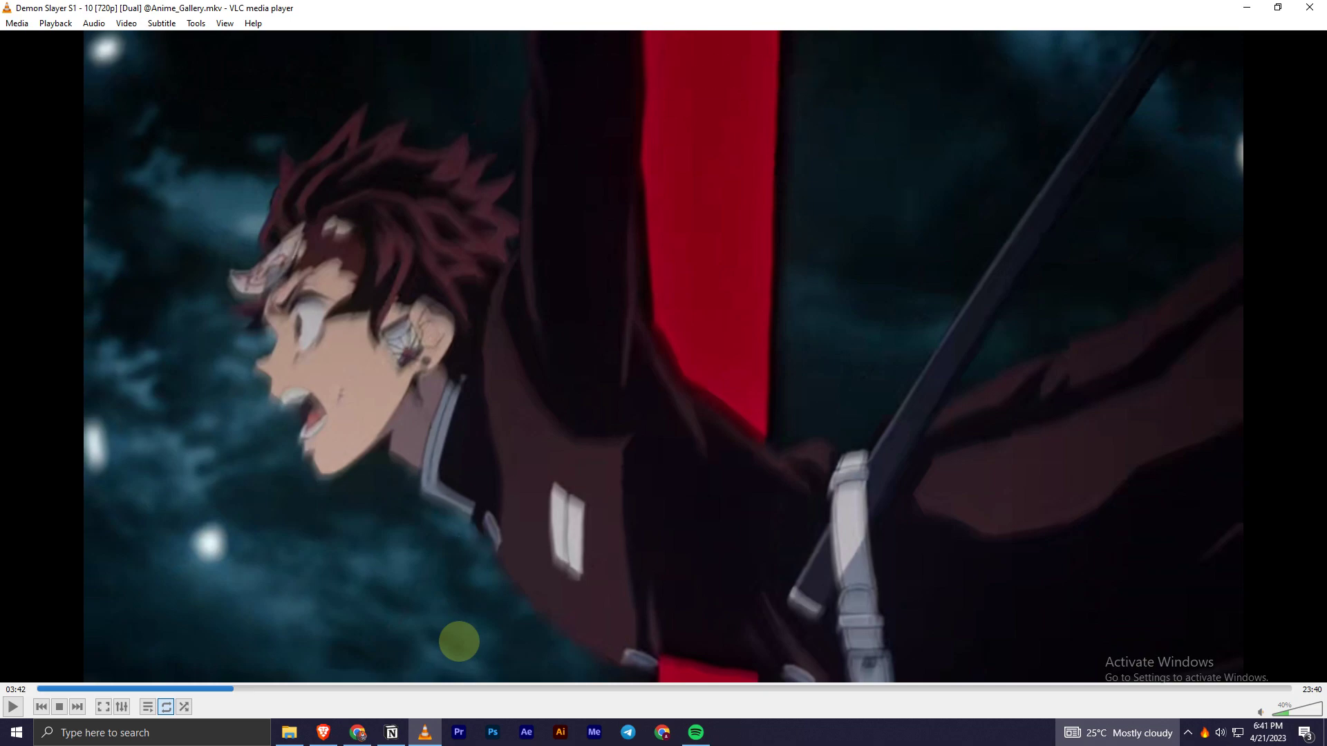